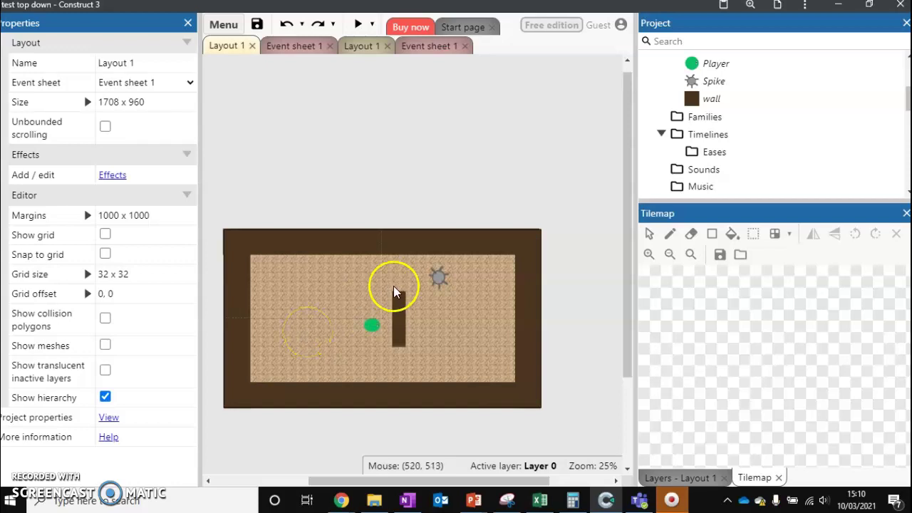
- Start inserting a new Sprite object type from the layout's context menu
left_click(355, 344)
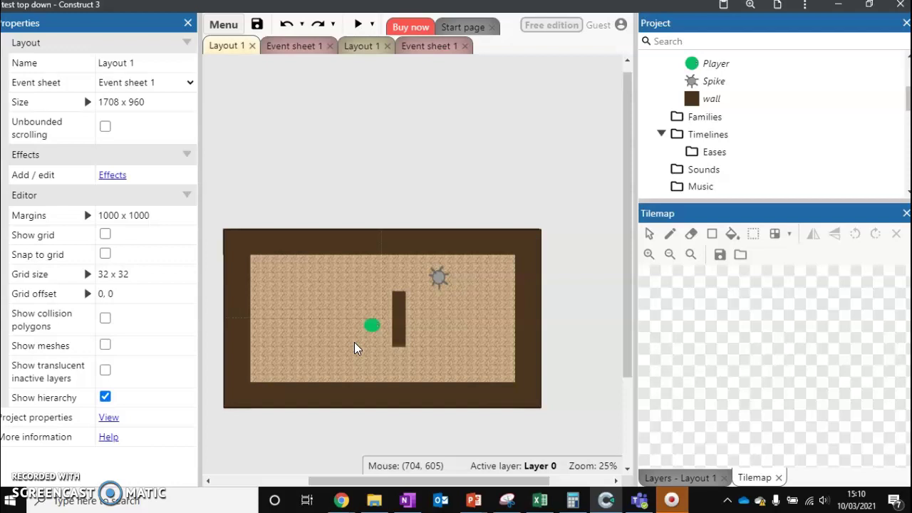
left_click(345, 341)
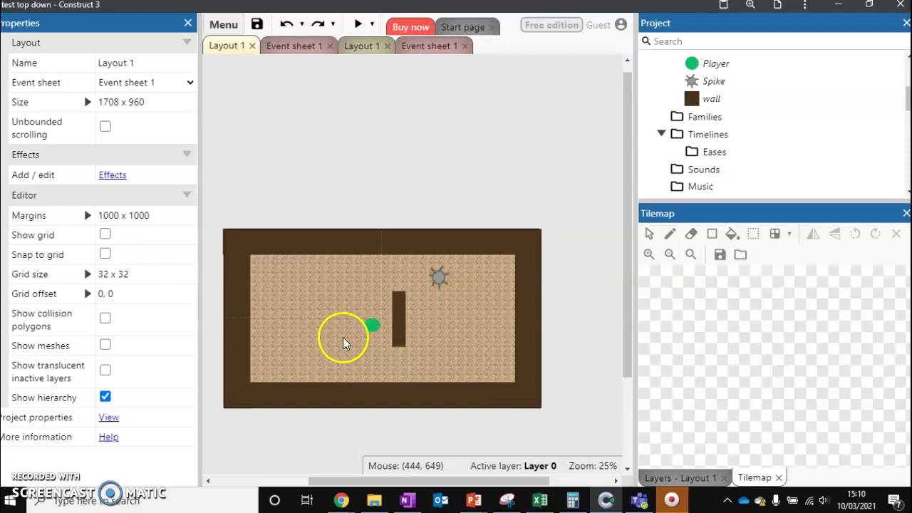
right_click(406, 203)
left_click(434, 207)
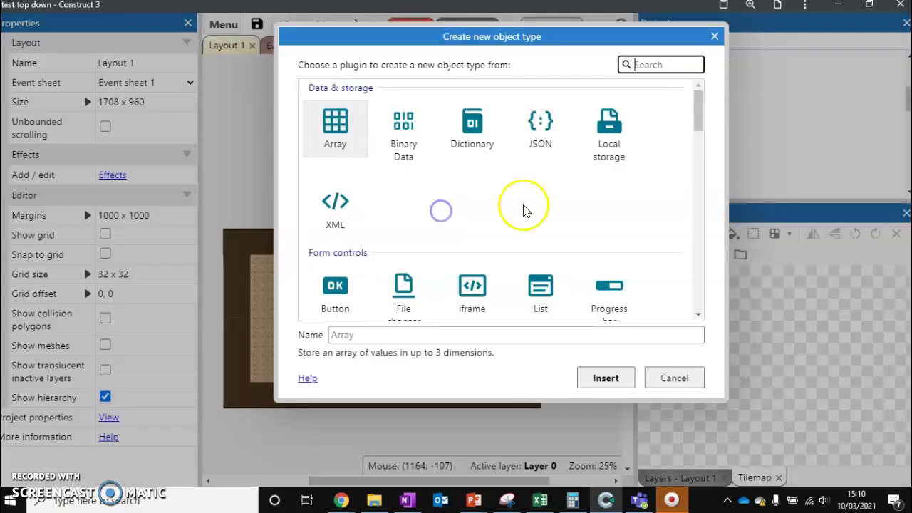
left_click_drag(698, 114, 698, 167)
left_click(539, 162)
- Name the new sprite Bullet1, since Bullet was already taken, and create it
left_click(365, 333)
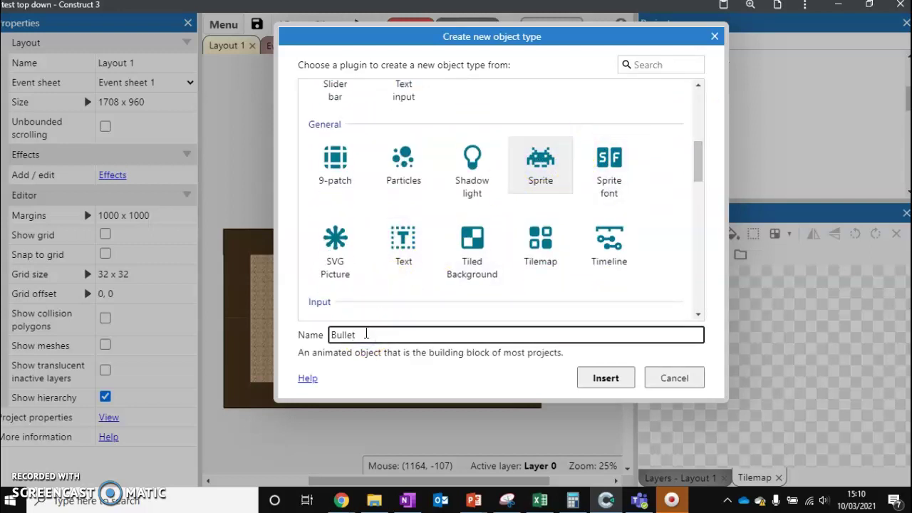
type("Bullet")
left_click(620, 374)
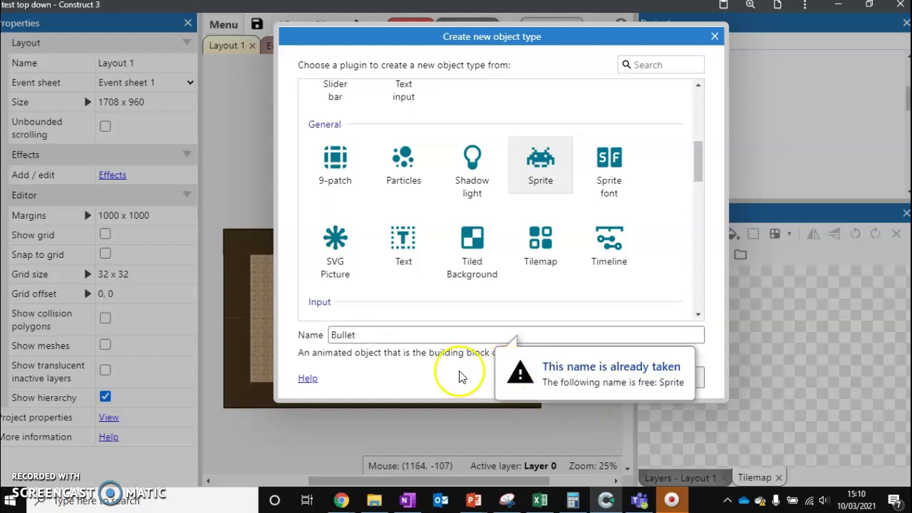
left_click(396, 335)
type("1")
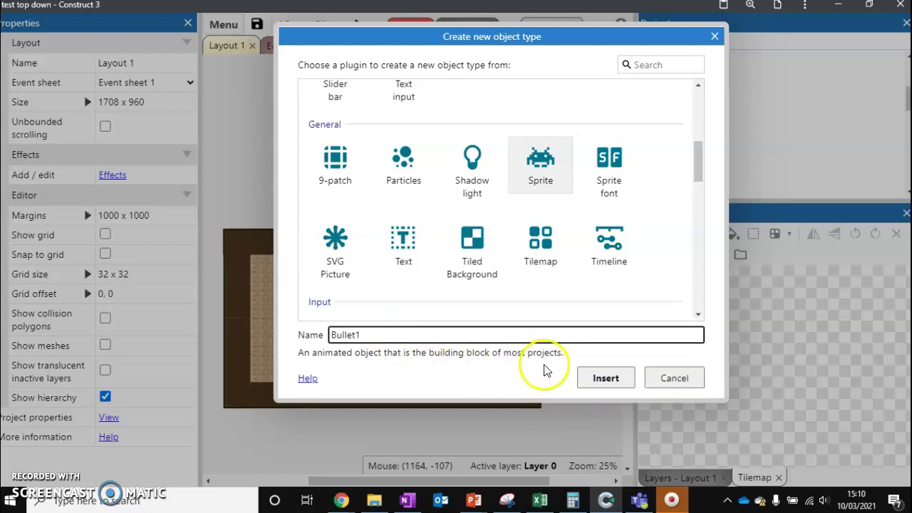
left_click(605, 377)
- Place Bullet1, draw a small filled yellow circle, crop it to 27×27 and close the editor
left_click(365, 203)
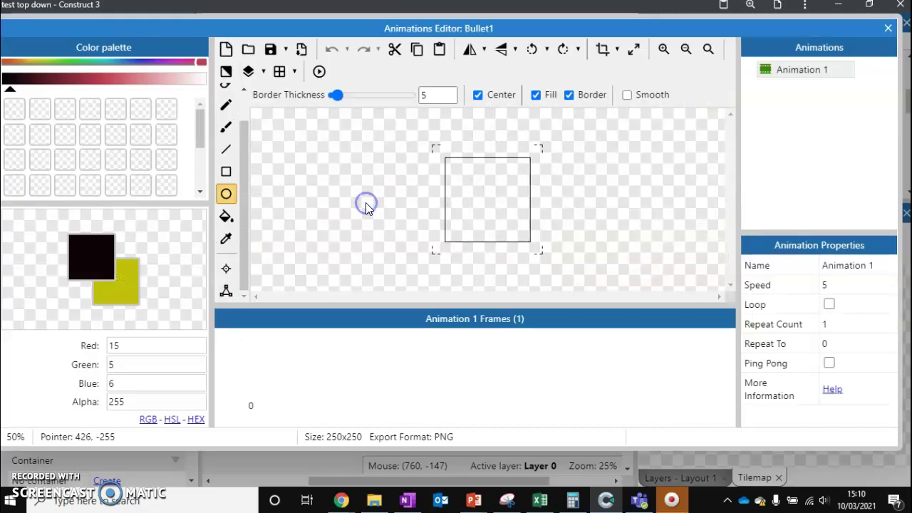
left_click(117, 278)
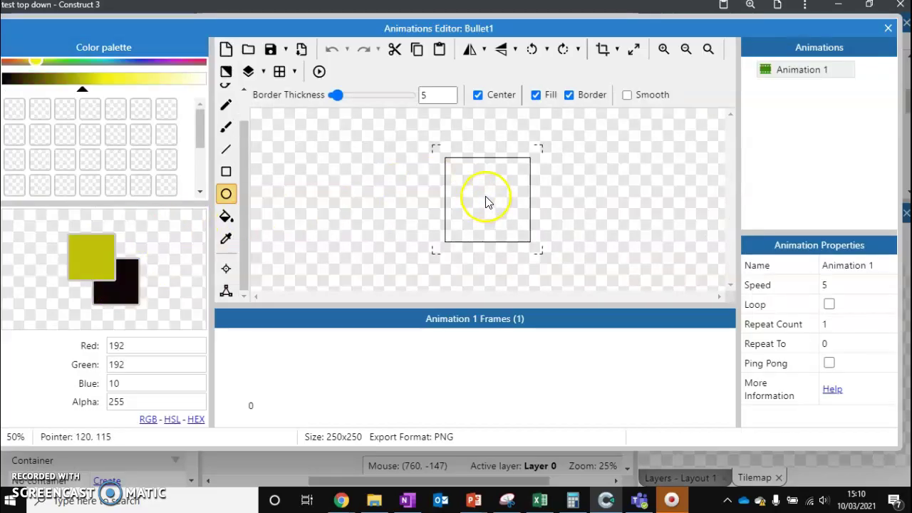
left_click_drag(485, 197, 486, 201)
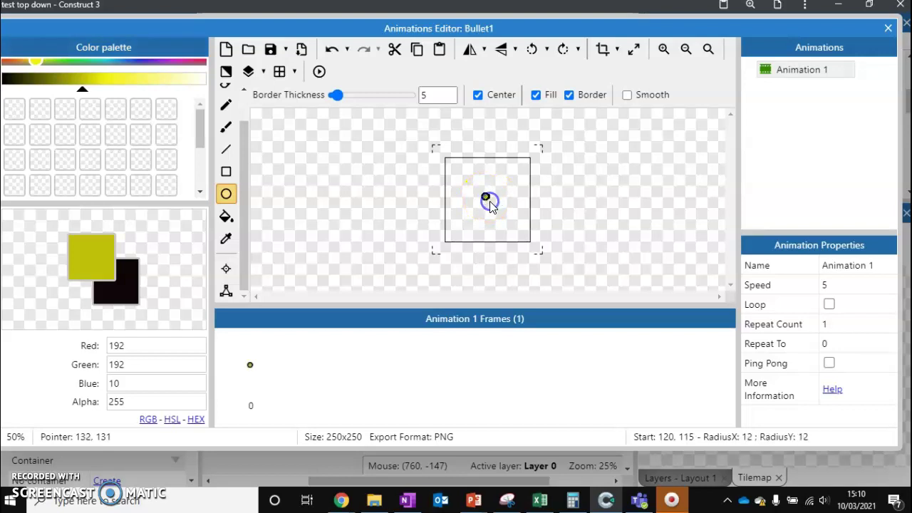
left_click_drag(489, 201, 489, 201)
left_click(601, 56)
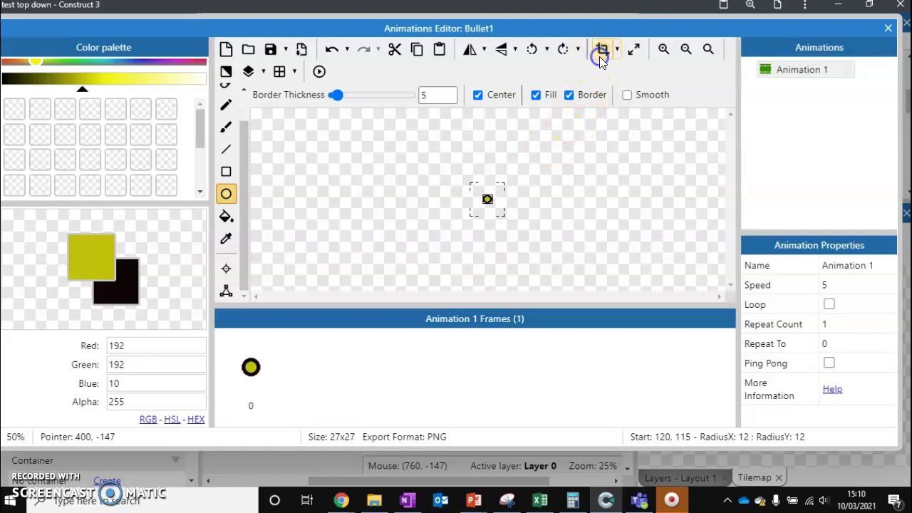
left_click(887, 28)
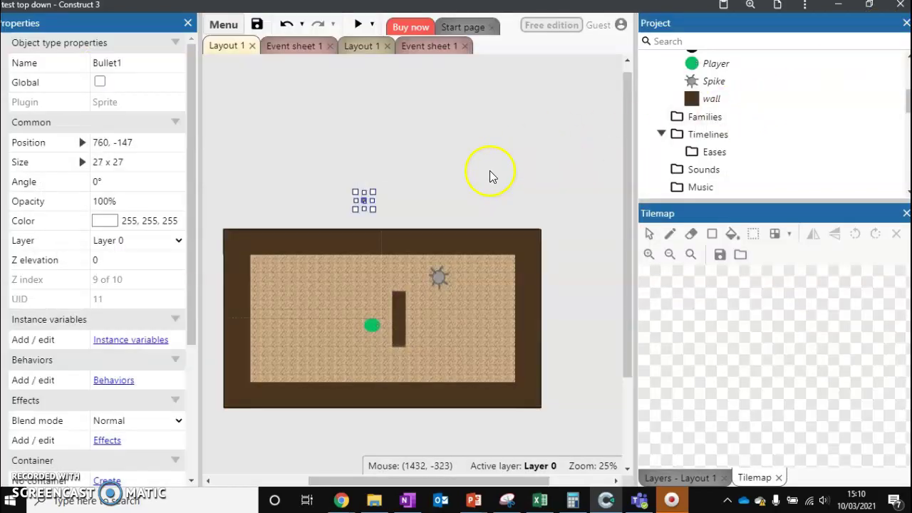
- Add the Bullet movement behavior to Bullet1, giving it Speed 400
right_click(363, 203)
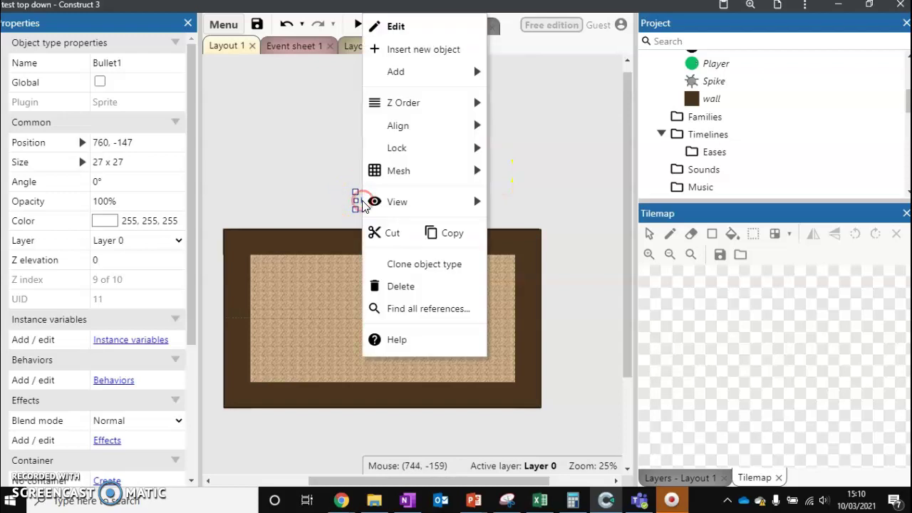
mouse_move(468, 72)
left_click(524, 95)
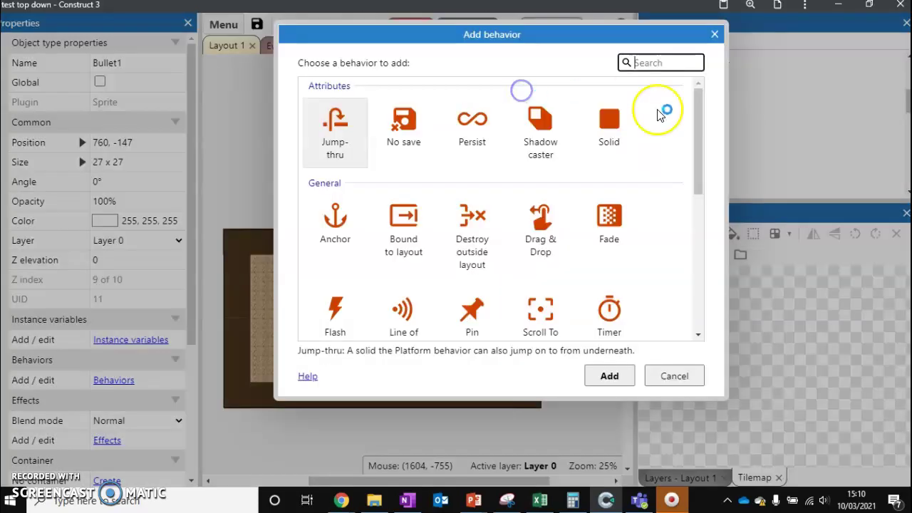
left_click_drag(696, 122, 715, 248)
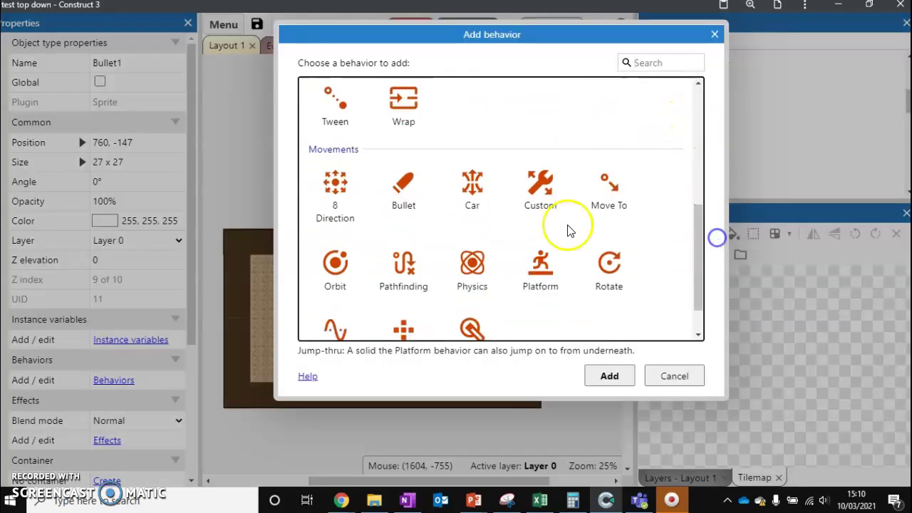
left_click(401, 196)
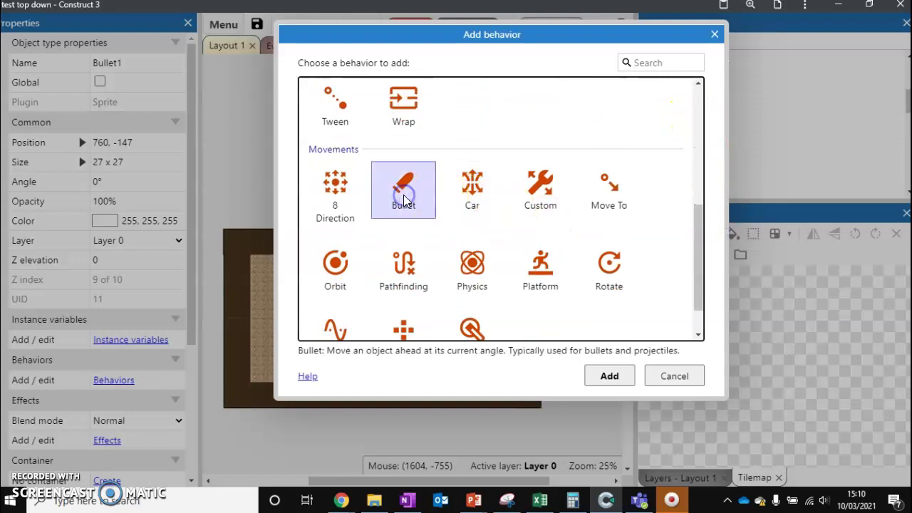
left_click(604, 376)
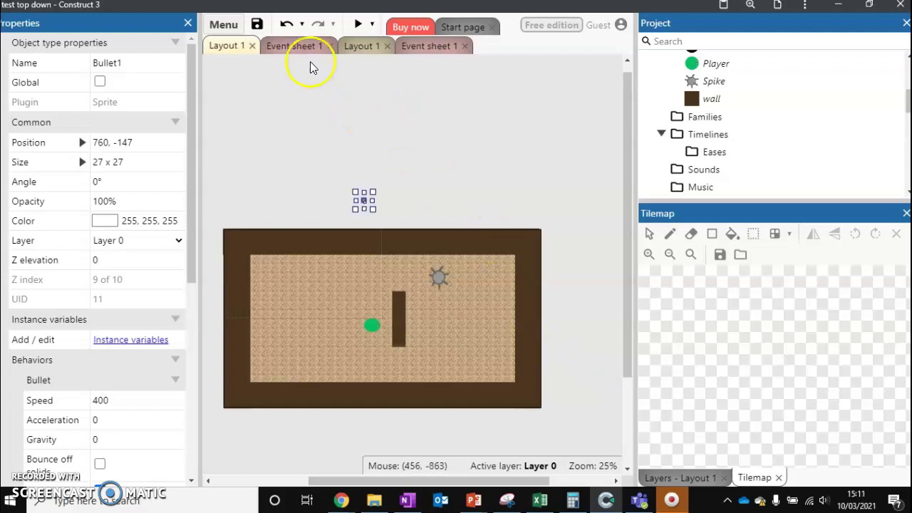
- Visit Event sheet 1, start an event, then cancel and return to Layout 1
left_click(310, 48)
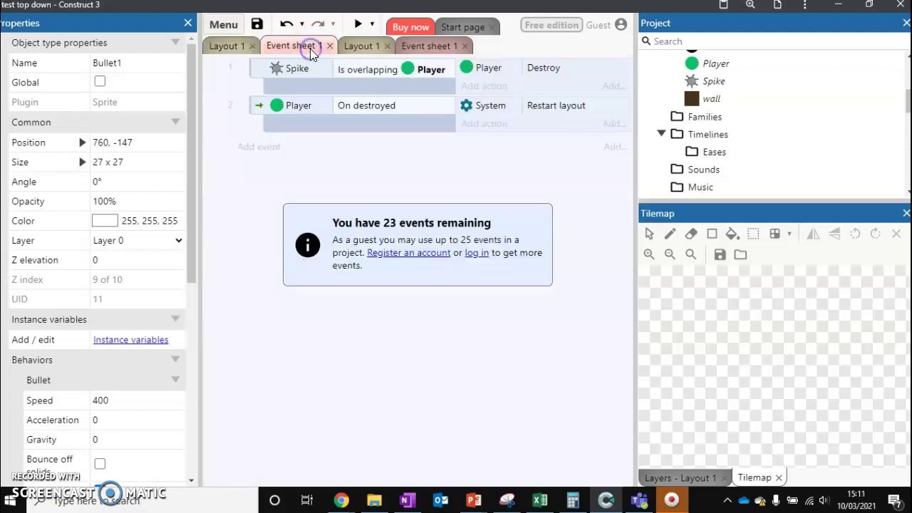
left_click(259, 148)
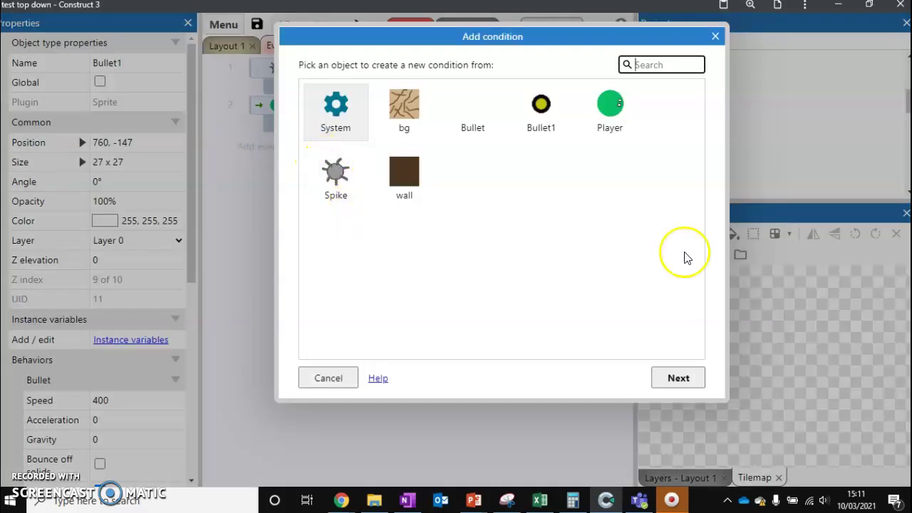
left_click(328, 378)
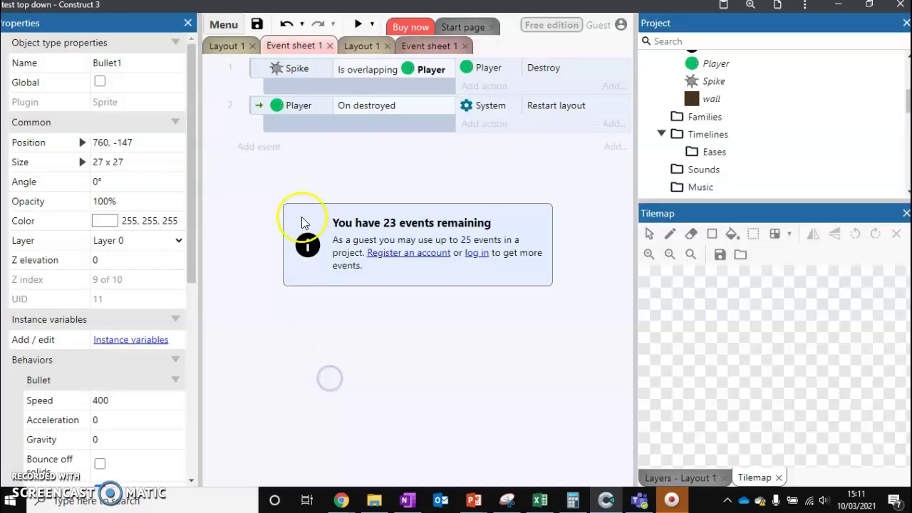
left_click(238, 47)
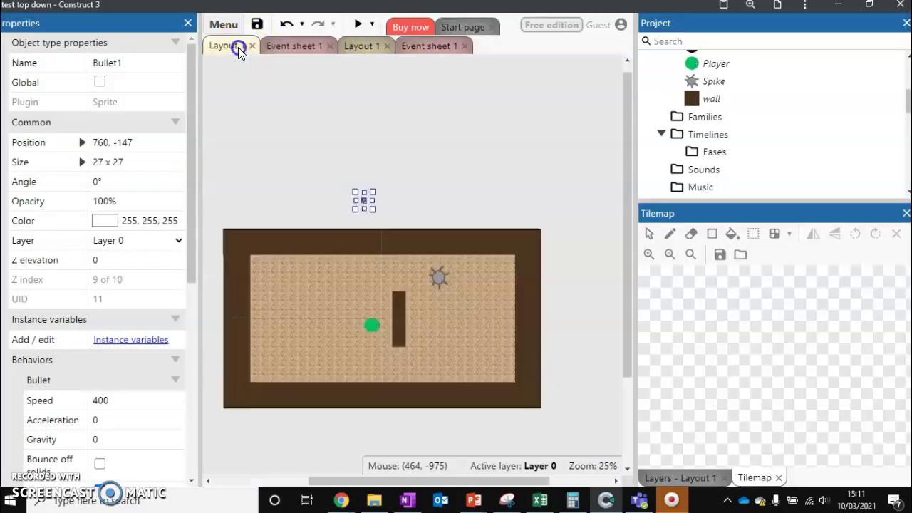
- Insert a Keyboard object into the project
right_click(299, 187)
left_click(326, 191)
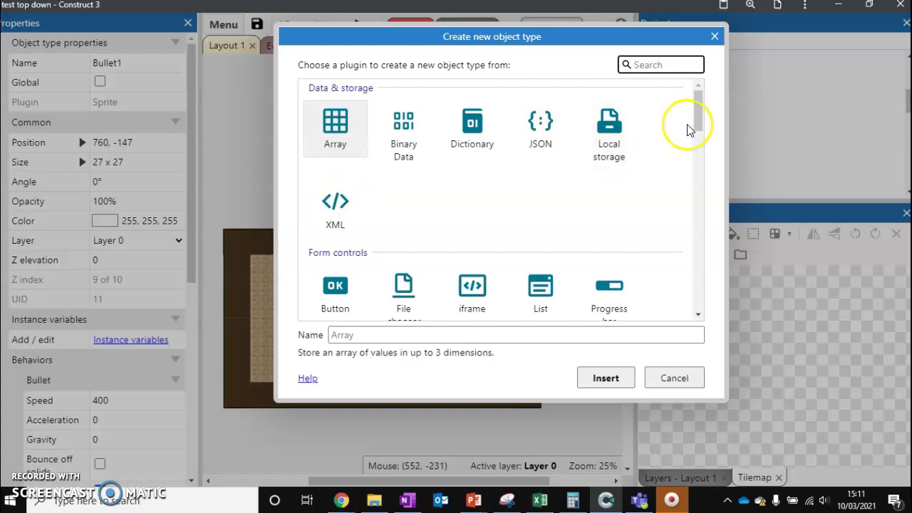
left_click_drag(698, 120, 708, 195)
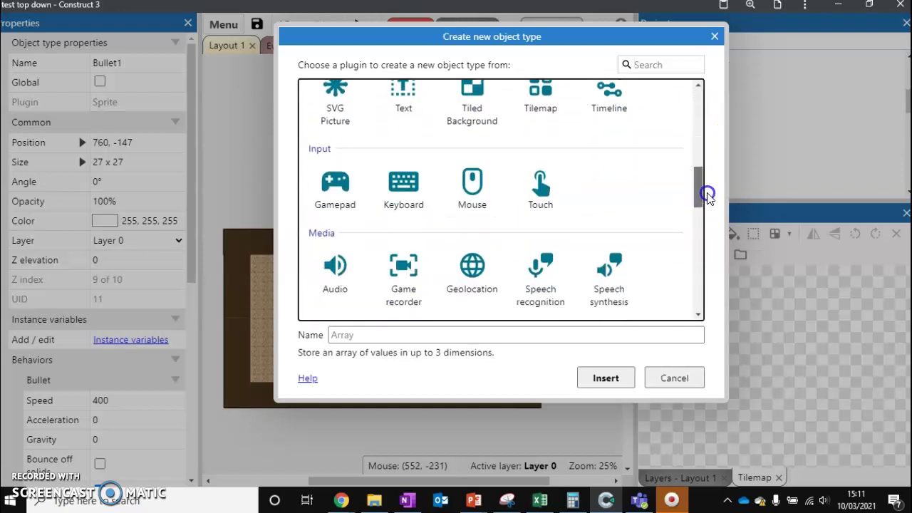
left_click(403, 178)
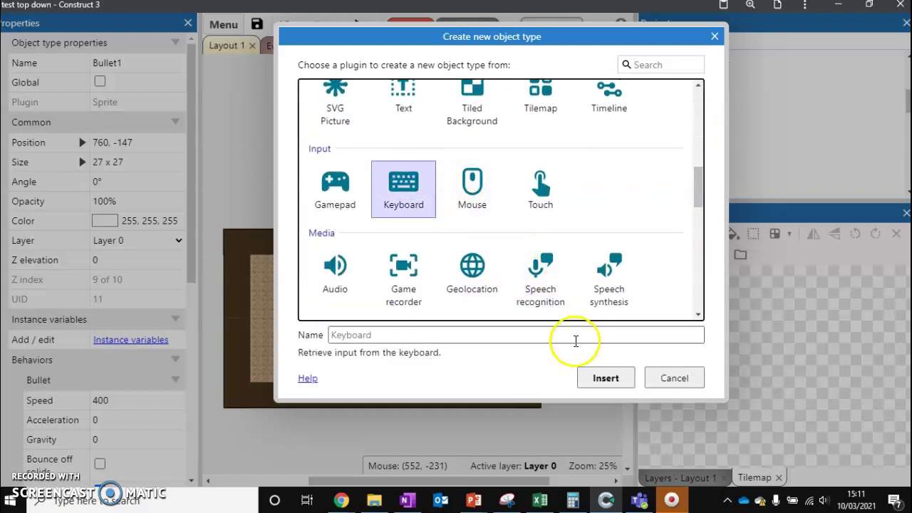
left_click(600, 384)
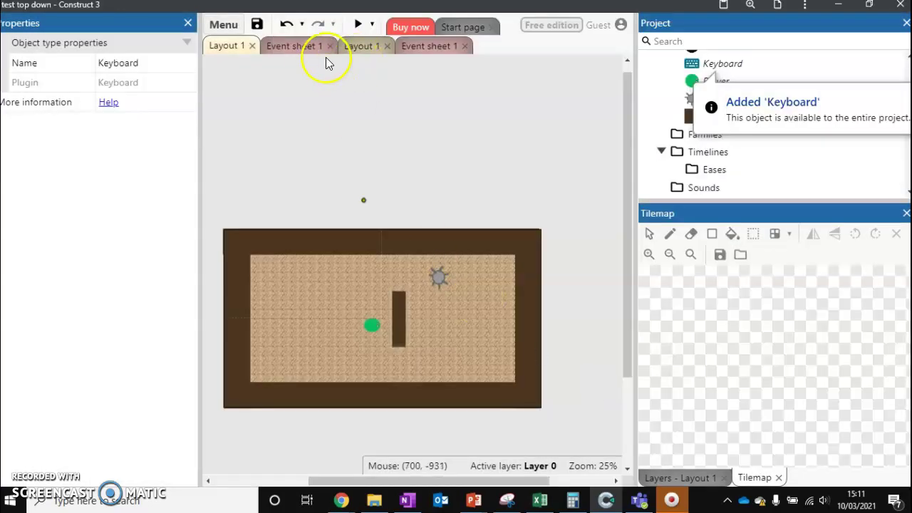
- On Event sheet 1, add a Keyboard 'On key pressed' event using the Space key
left_click(307, 46)
left_click(275, 147)
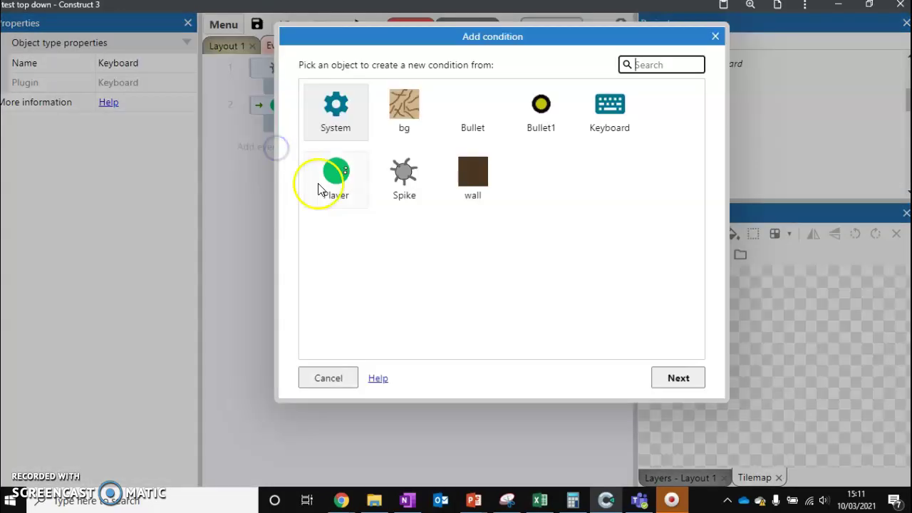
double_click(600, 129)
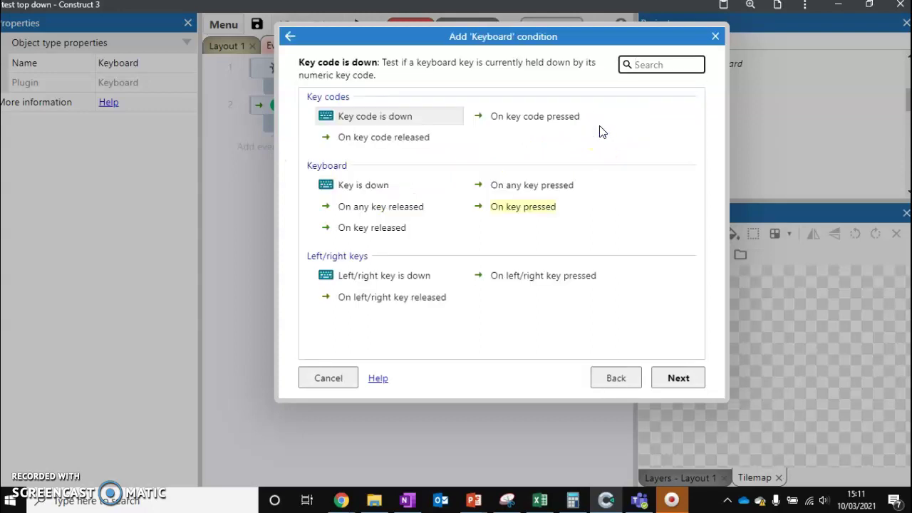
double_click(536, 206)
left_click(506, 189)
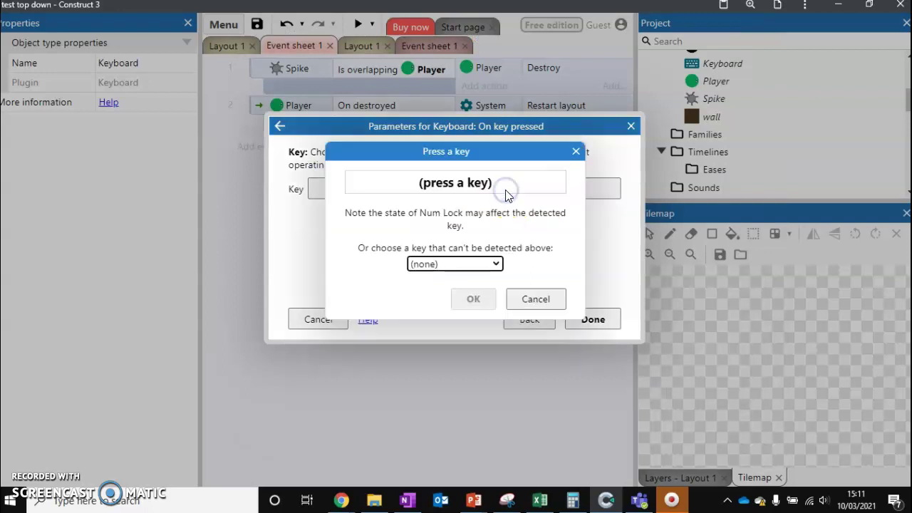
key("space")
left_click(473, 299)
left_click(585, 320)
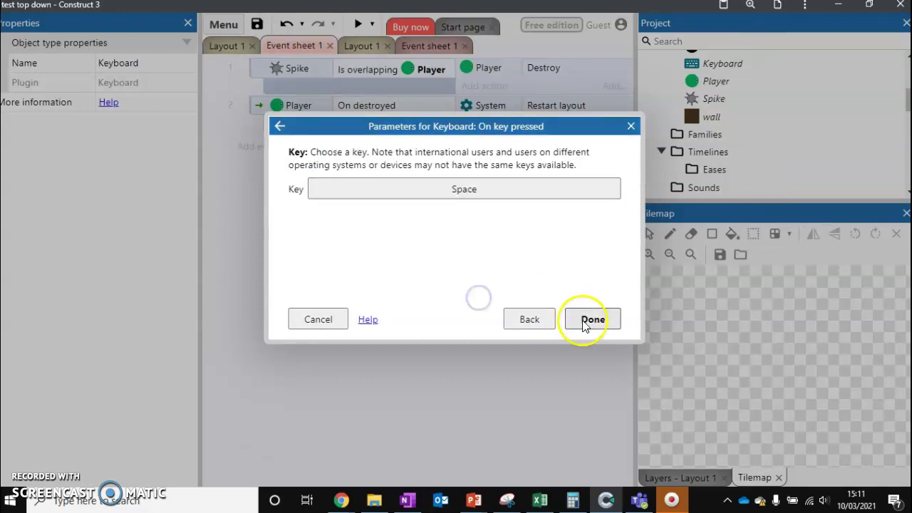
- Add a Player 'Spawn another object' action that spawns Bullet1 on layer 0
left_click(490, 148)
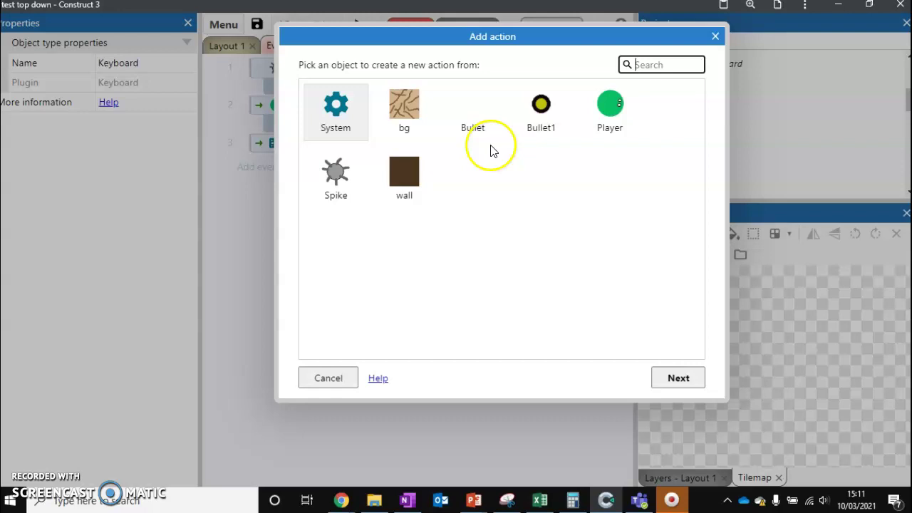
double_click(605, 114)
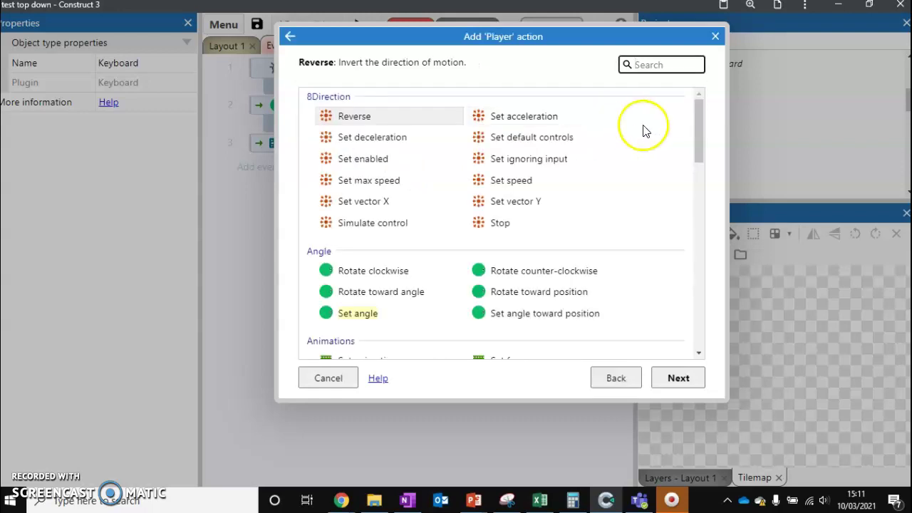
left_click_drag(701, 120, 696, 252)
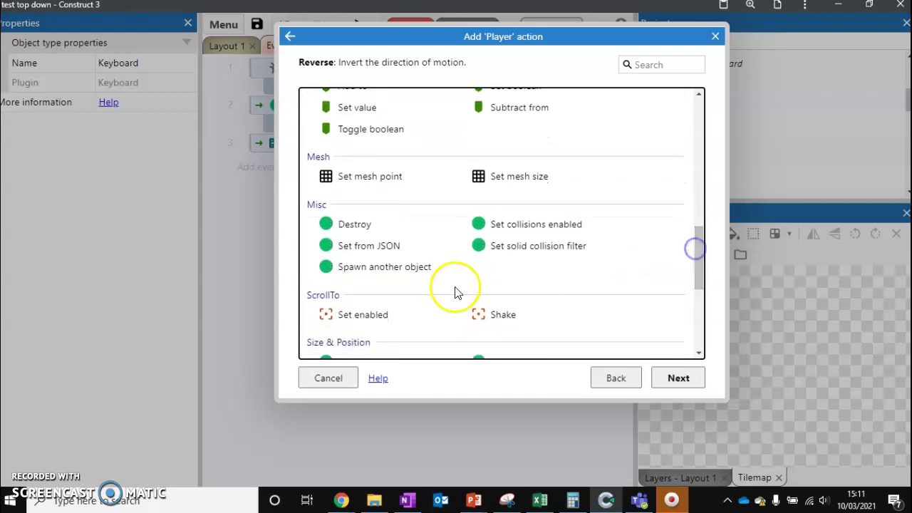
double_click(398, 274)
left_click(450, 201)
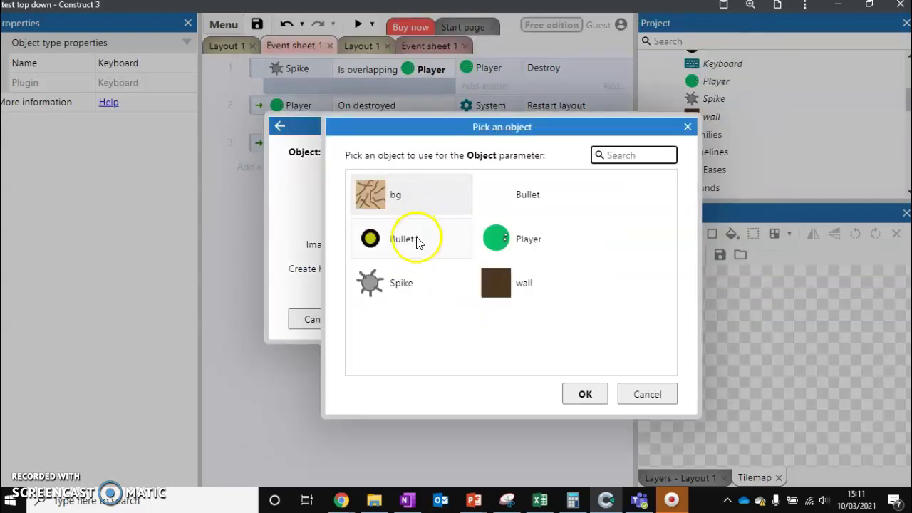
left_click(417, 238)
double_click(416, 238)
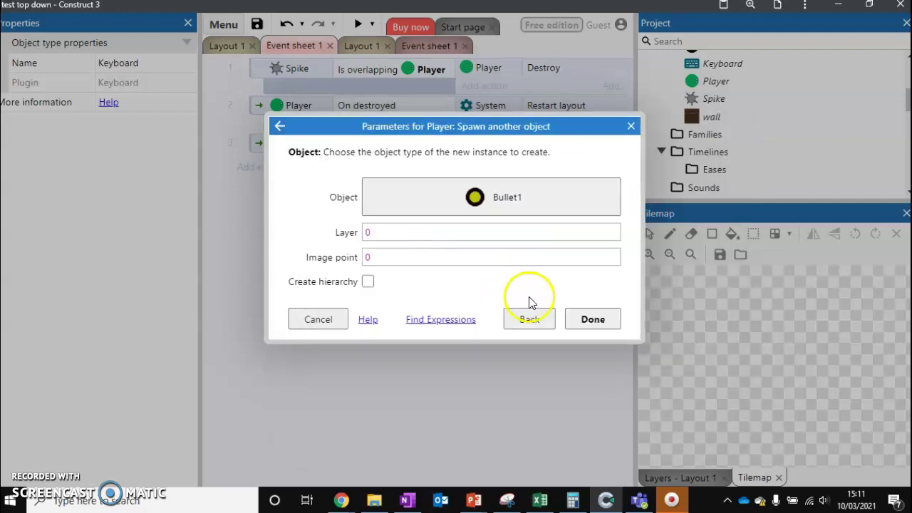
left_click(591, 319)
- Preview the game, moving with the arrow keys and firing yellow bullets with Space
left_click(358, 24)
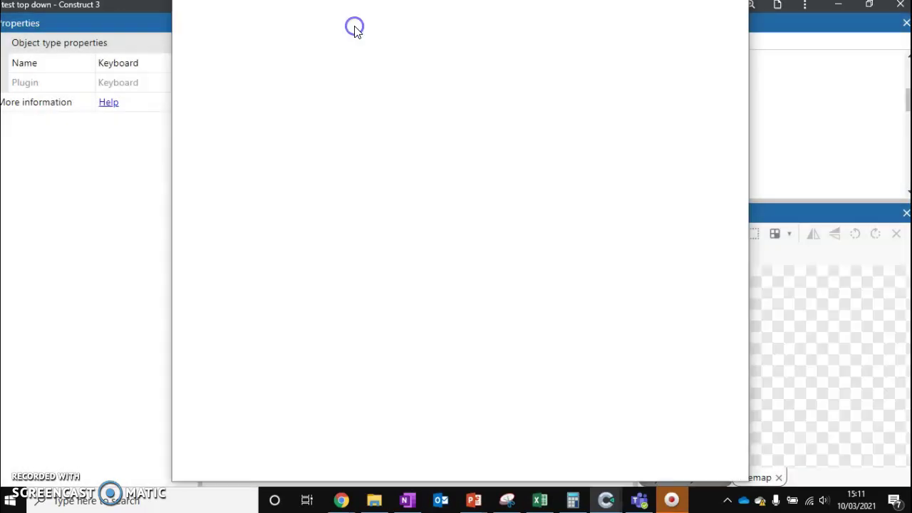
key("space")
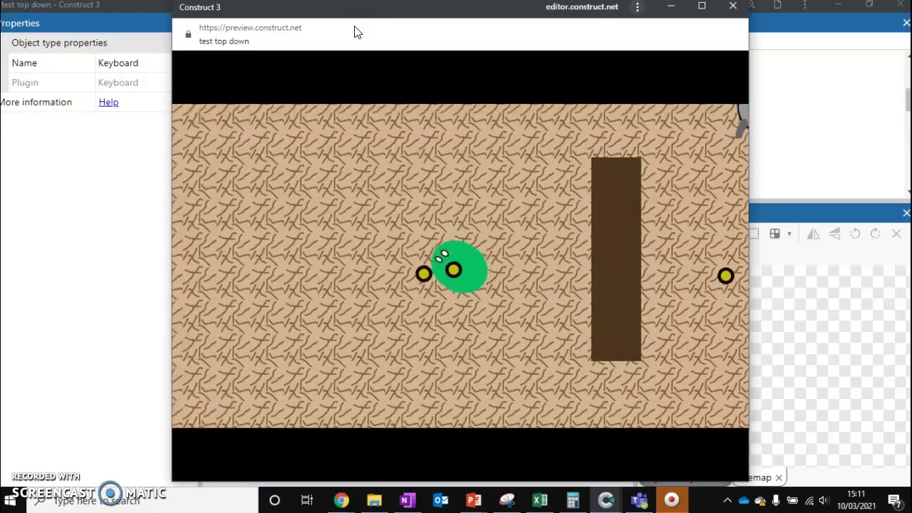
key("Left")
key("space")
key("space")
key("Up")
key("space")
key("space")
key("Down")
key("space")
key("Left")
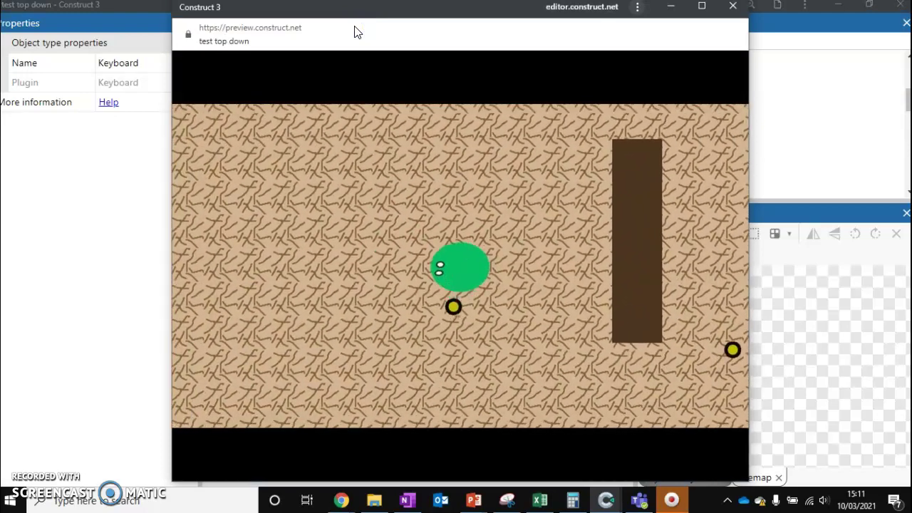
key("space")
key("space")
key("Right")
key("space")
key("space")
key("Up")
key("space")
key("Left")
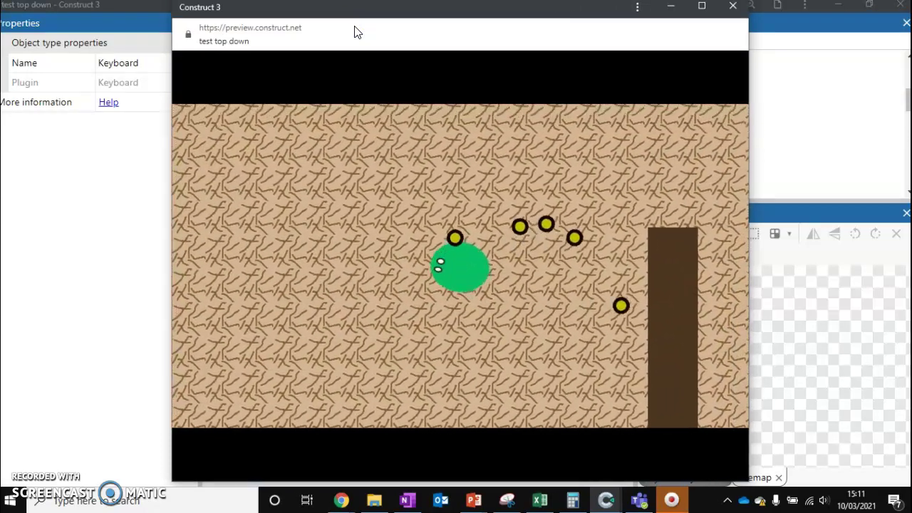
key("space")
key("space")
key("Down")
key("space")
key("Right")
key("Up")
key("space")
key("space")
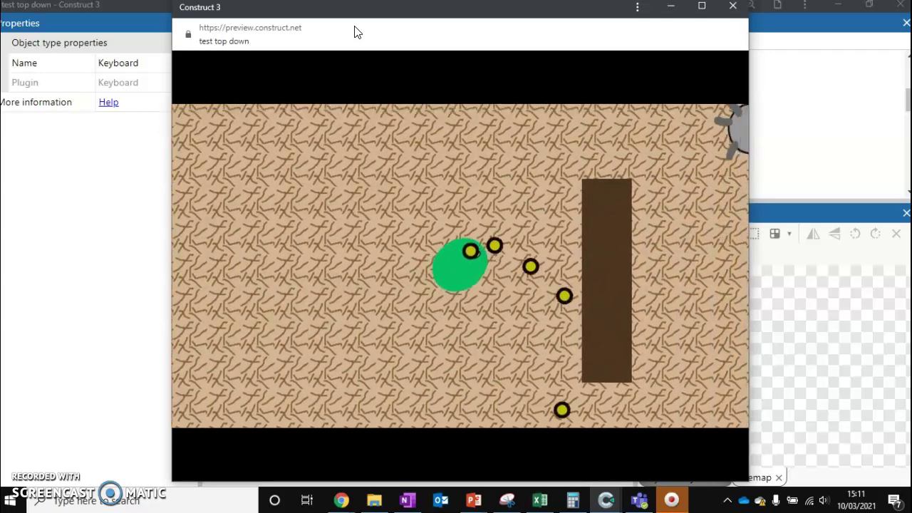
key("space")
key("space")
key("Left")
key("space")
key("Down")
key("space")
key("Up")
key("space")
key("space")
key("space")
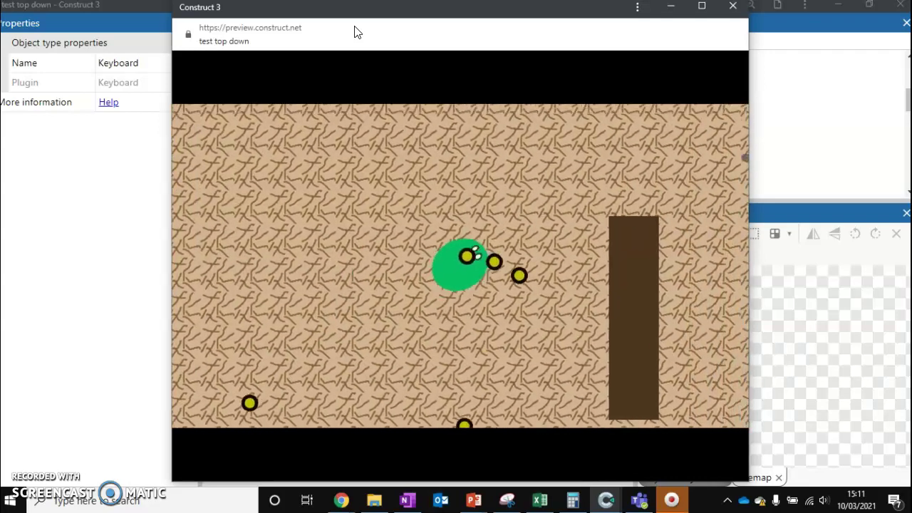
key("Left")
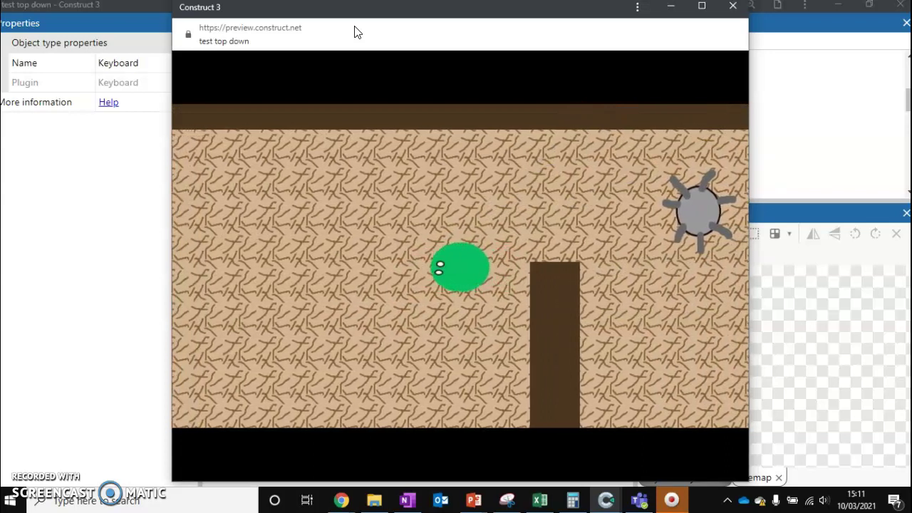
key("space")
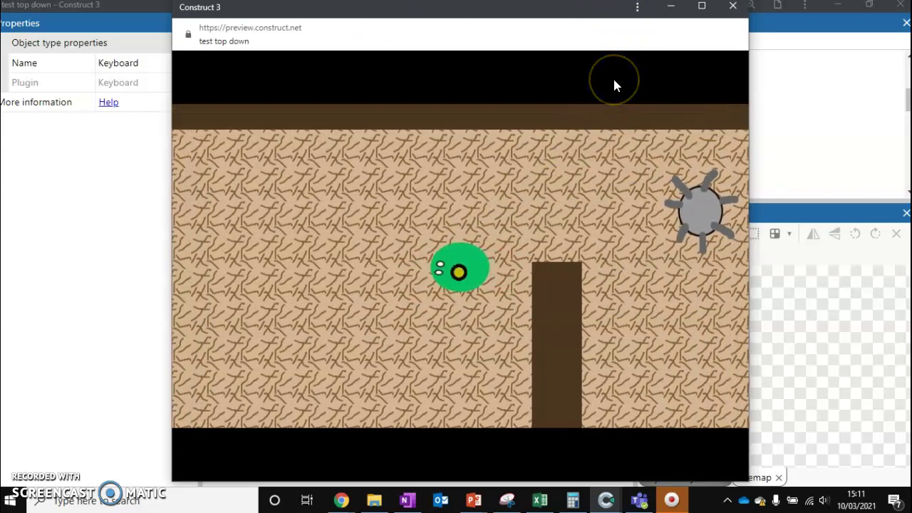
key("space")
key("space")
key("space")
key("space")
key("space")
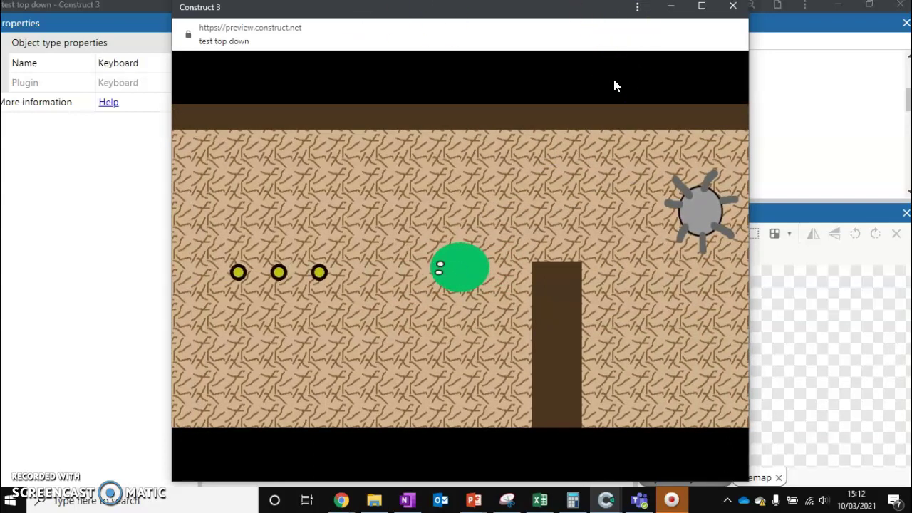
left_click(618, 86)
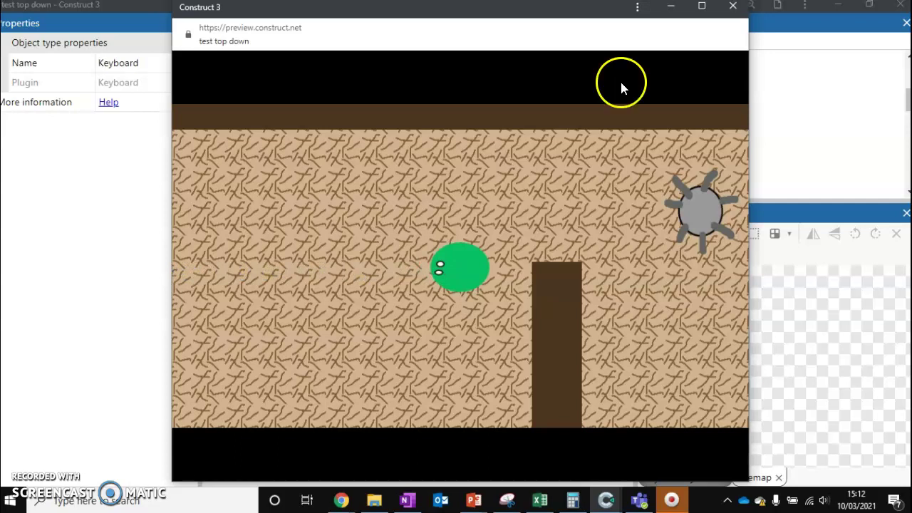
left_click(734, 8)
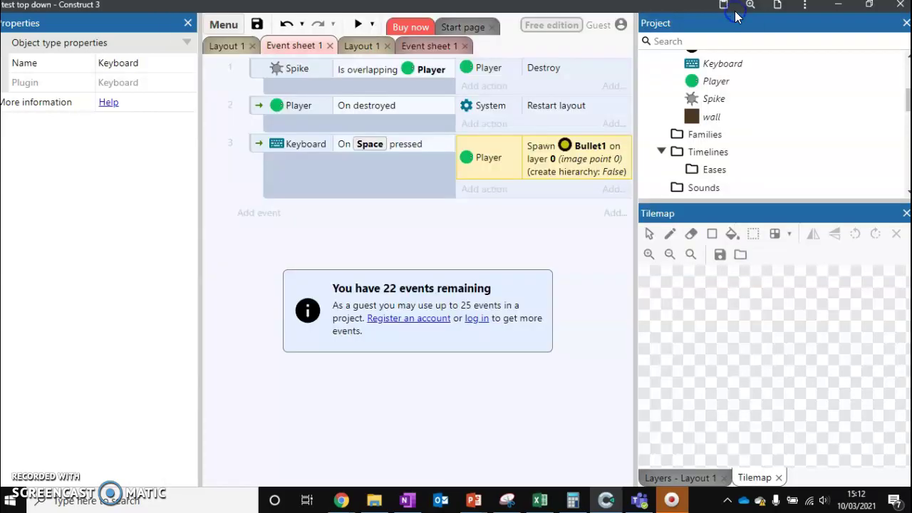
- Back on Layout 1, open the Player sprite's image for editing
left_click(226, 46)
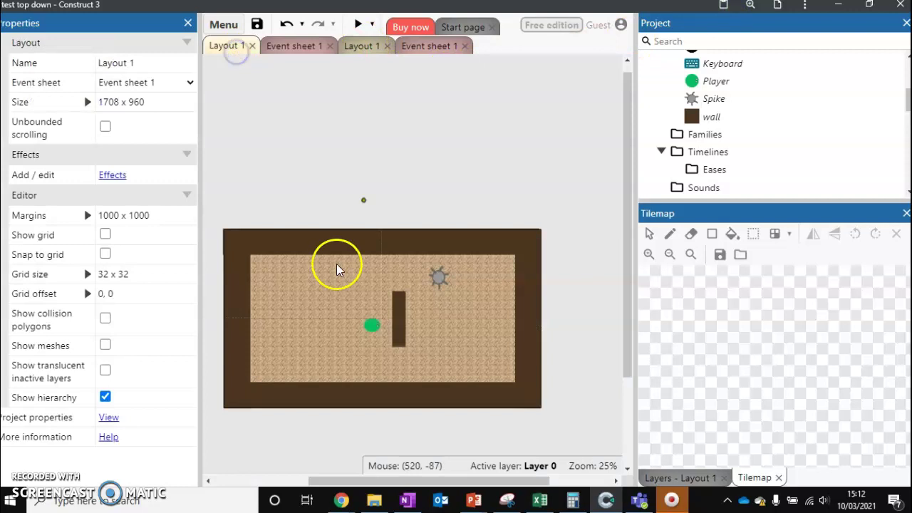
left_click(369, 325)
right_click(369, 329)
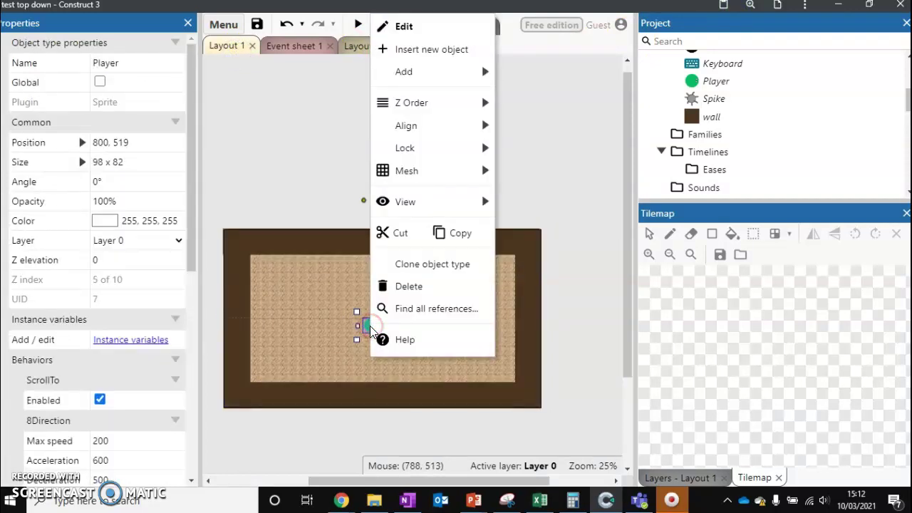
left_click(404, 26)
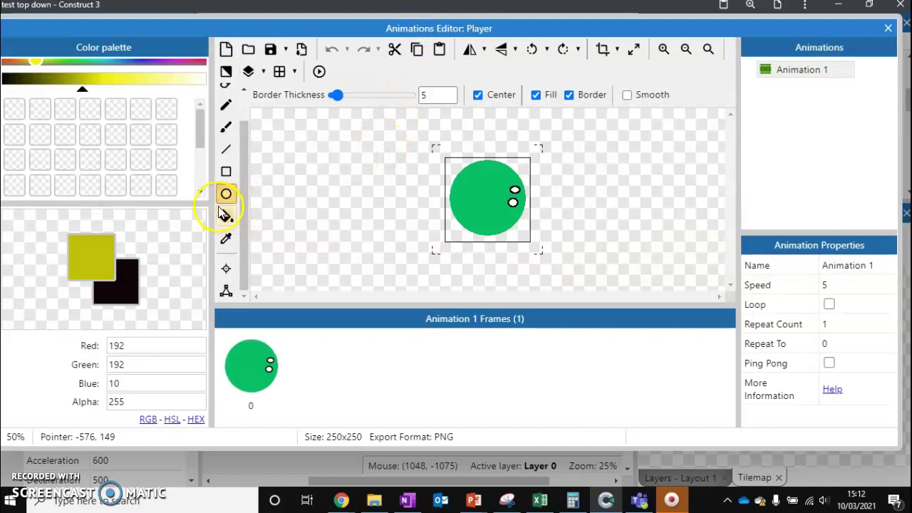
- Draw a small gun rectangle on the green circle's right edge and crop the image to 237×225
left_click(228, 131)
left_click(226, 171)
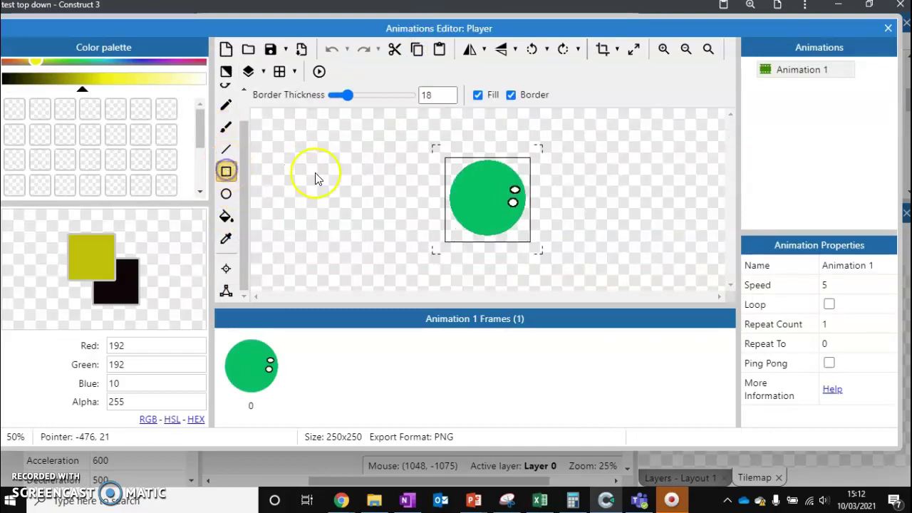
left_click(226, 238)
left_click(473, 193)
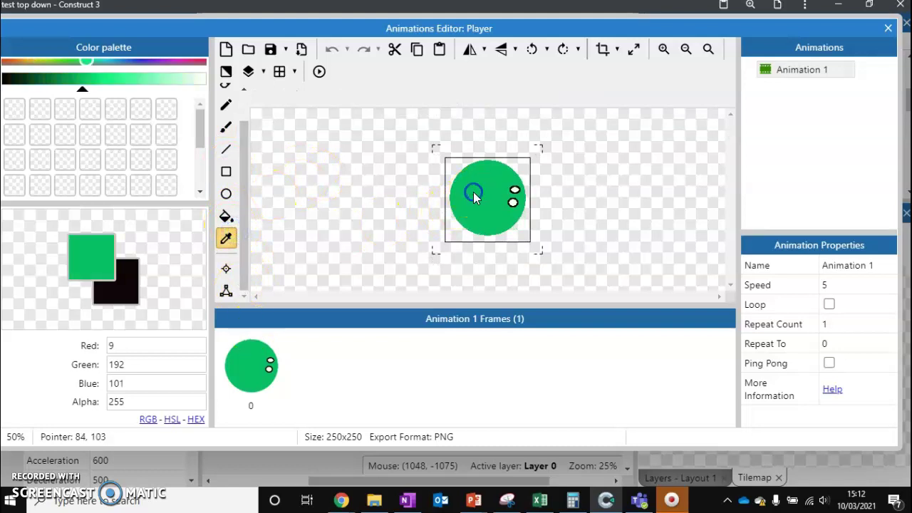
left_click(226, 171)
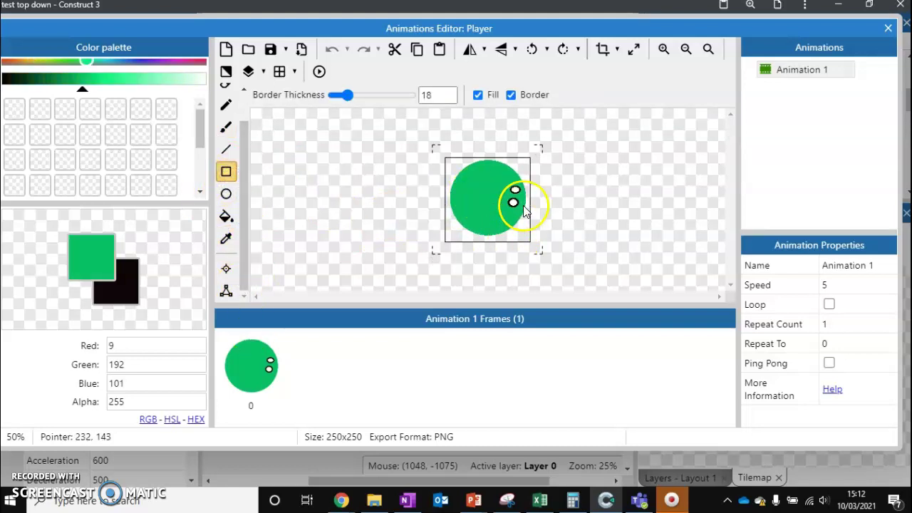
left_click_drag(520, 219, 524, 219)
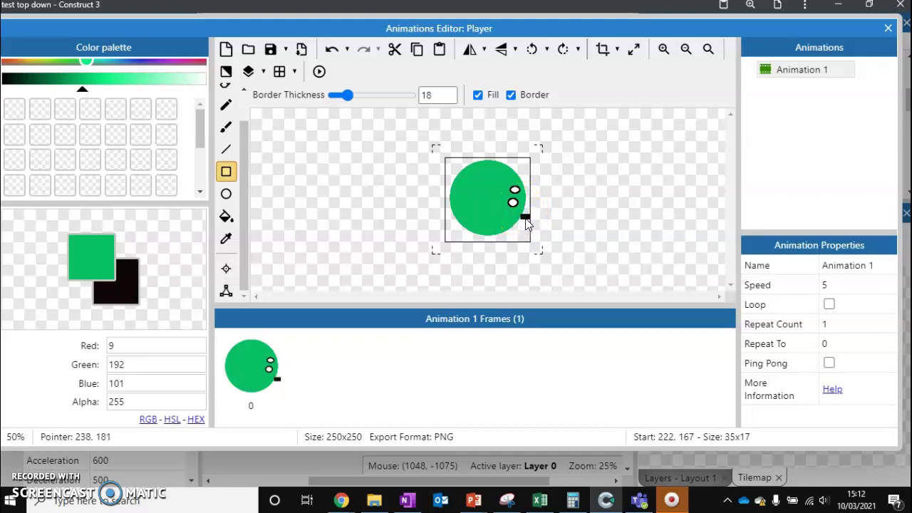
left_click(601, 48)
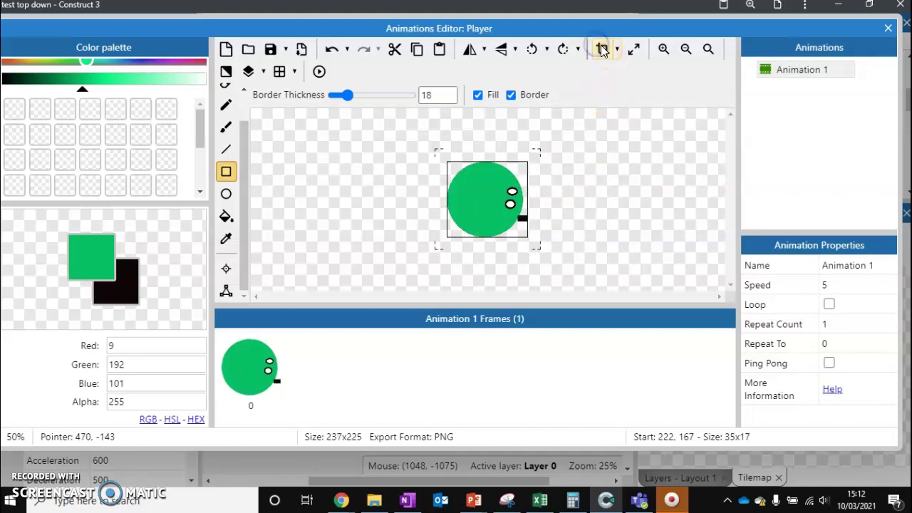
- Resize the Player image canvas to 260×225 with the image aligned top-left
left_click(636, 48)
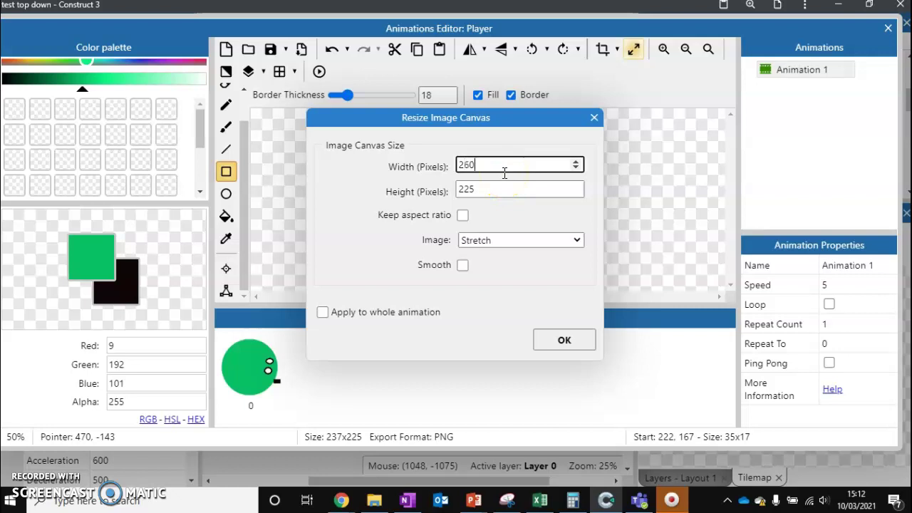
left_click(502, 243)
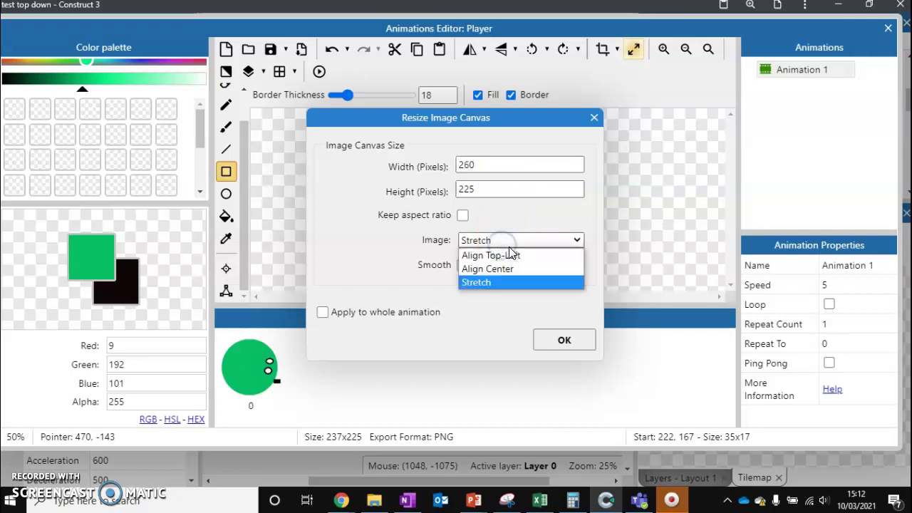
left_click(515, 255)
left_click(564, 342)
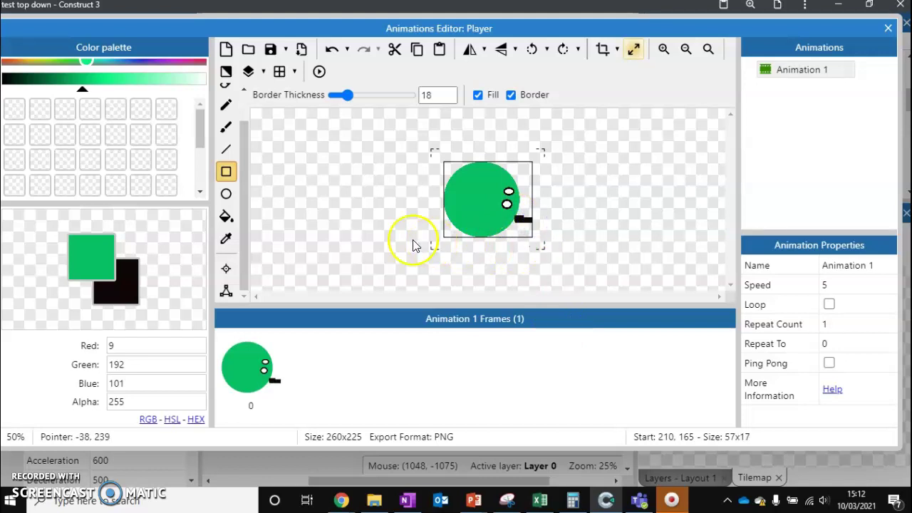
- Add image point 1 at the gun tip (255, 173) and apply it to all animations
left_click(228, 269)
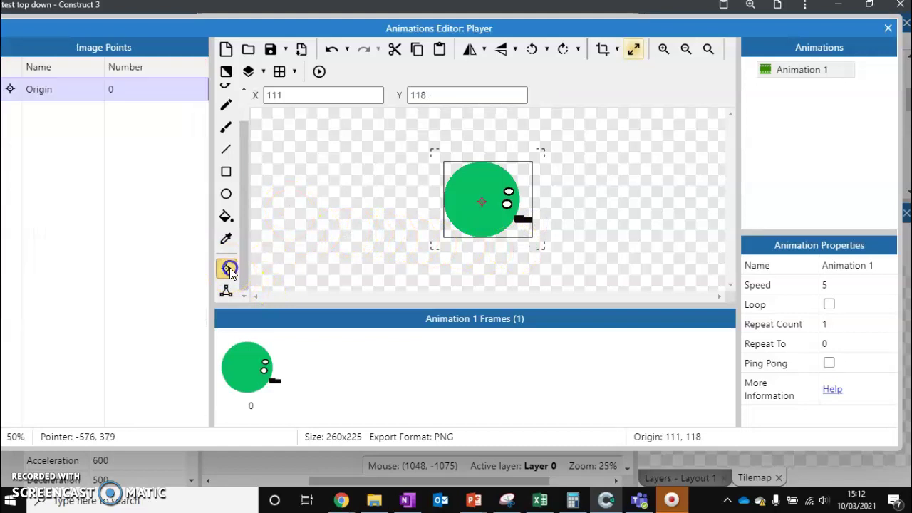
right_click(119, 94)
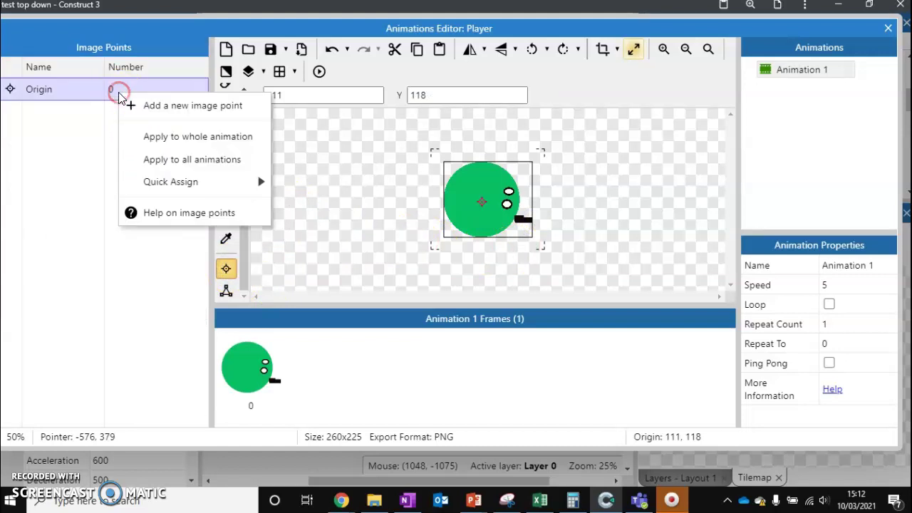
left_click(148, 105)
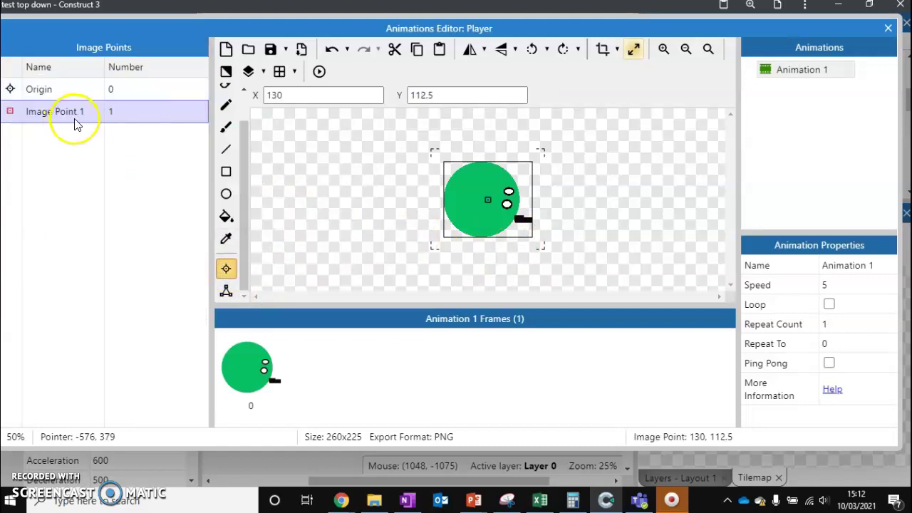
left_click(528, 219)
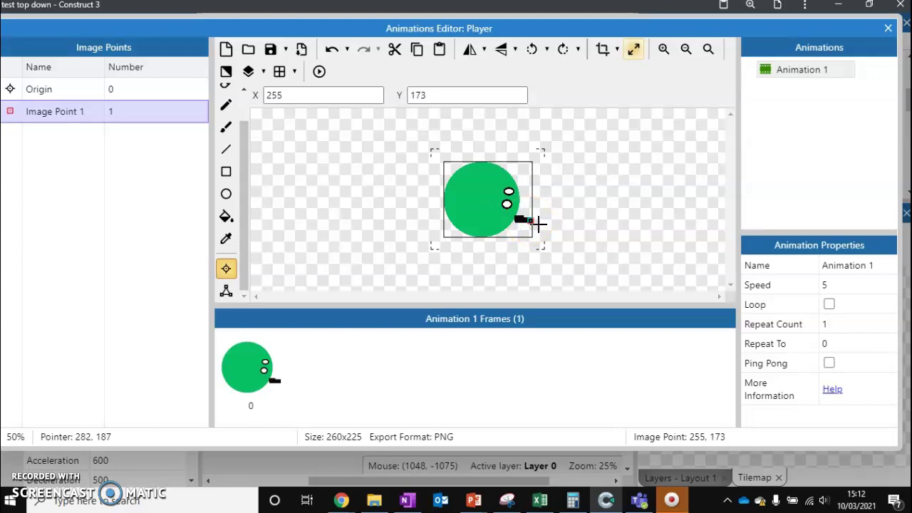
right_click(96, 113)
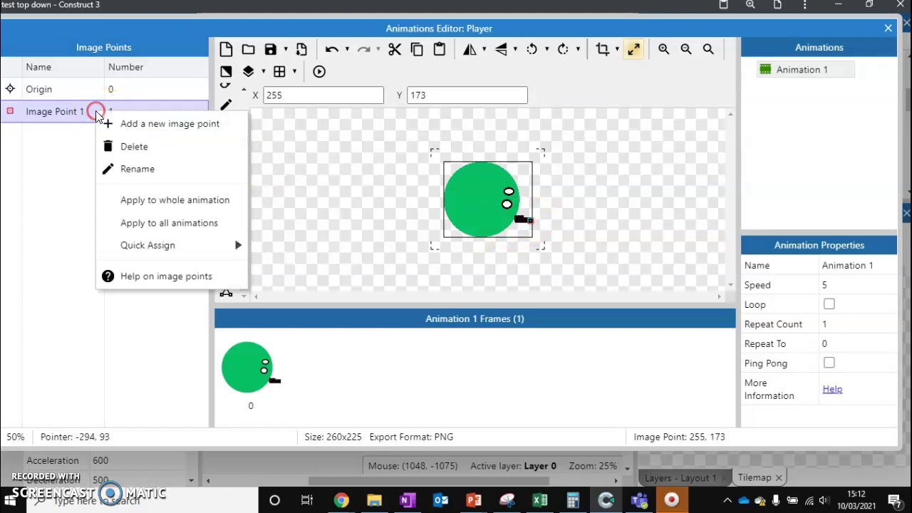
left_click(165, 222)
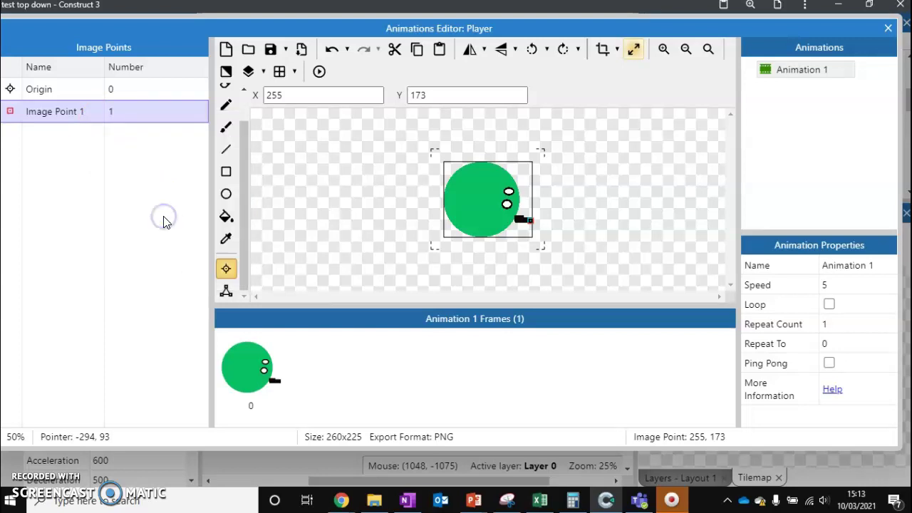
- In Event sheet 1, set the Spawn Bullet1 action's image point to 1, then preview the game
left_click(887, 29)
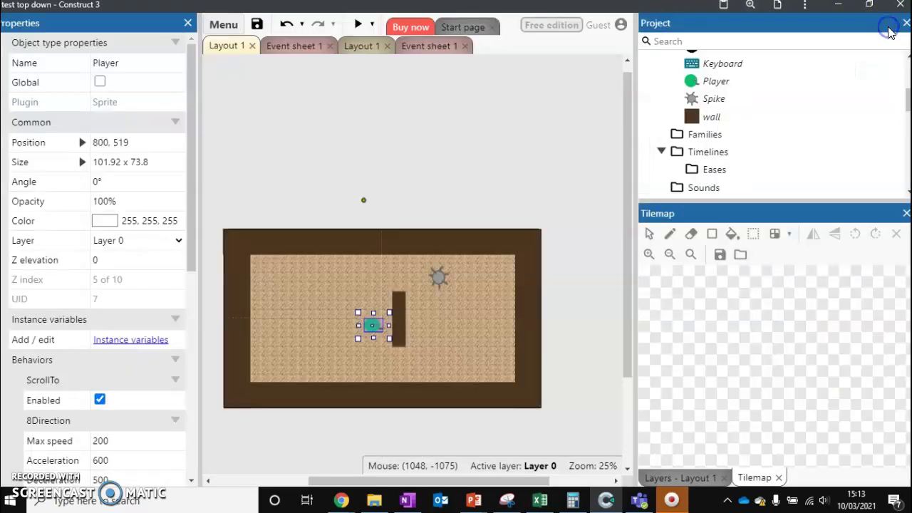
left_click(295, 47)
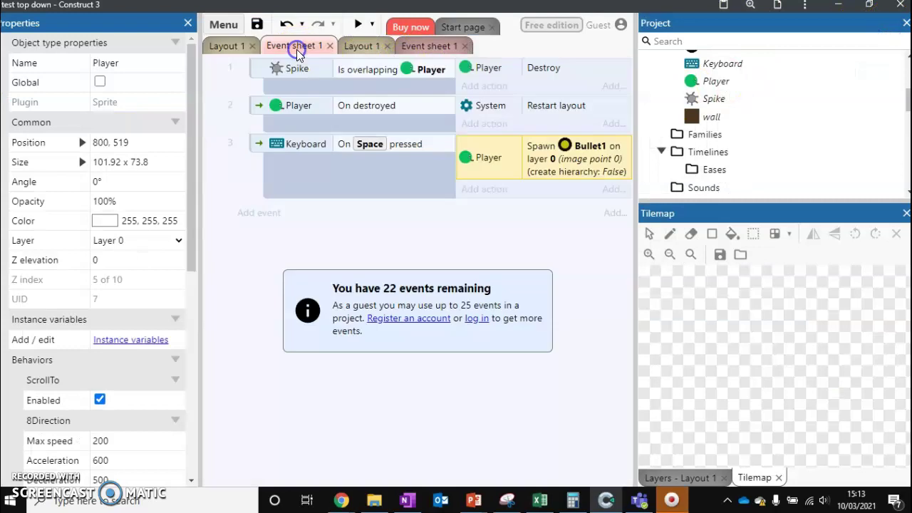
double_click(537, 163)
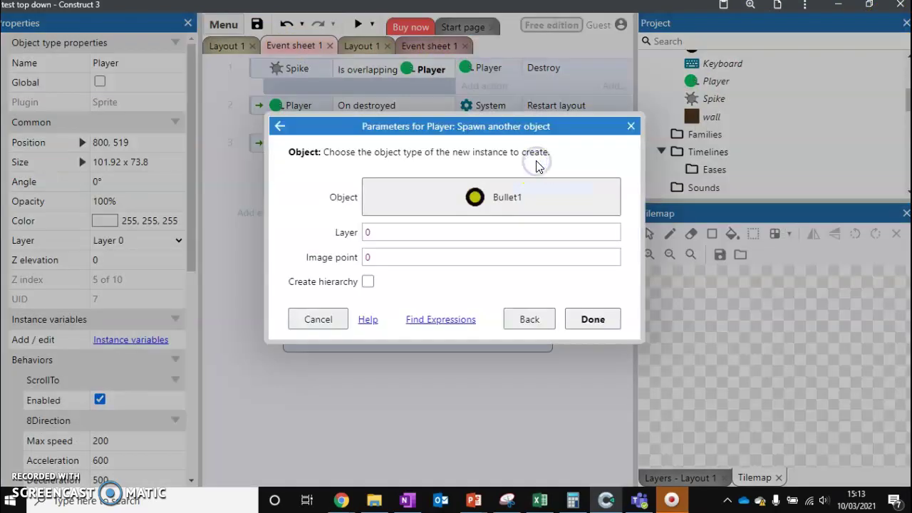
left_click(396, 257)
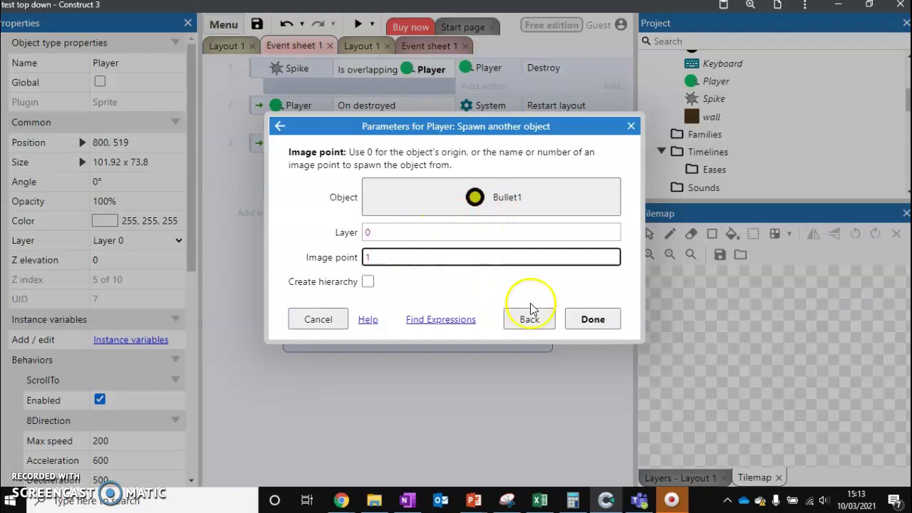
left_click(592, 319)
left_click(358, 24)
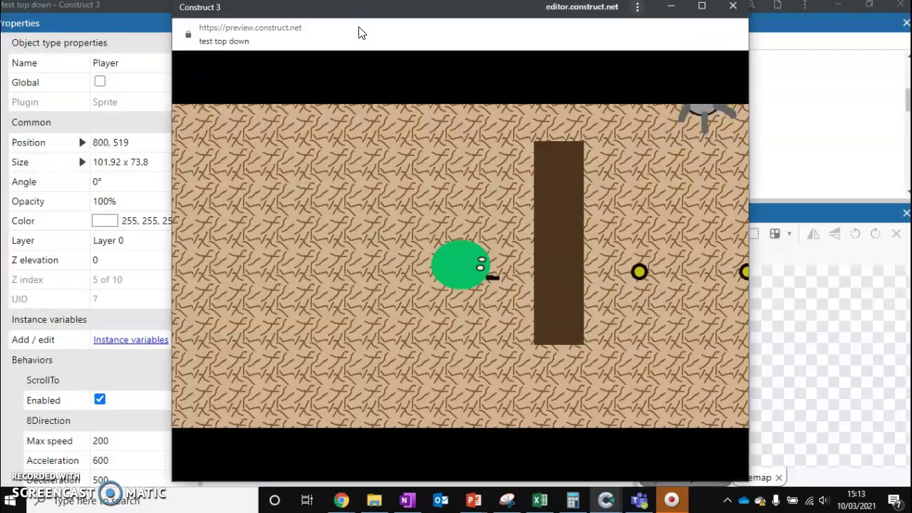
- Steer the player left, up, right and down while yellow bullets fire from the gun
key("Left")
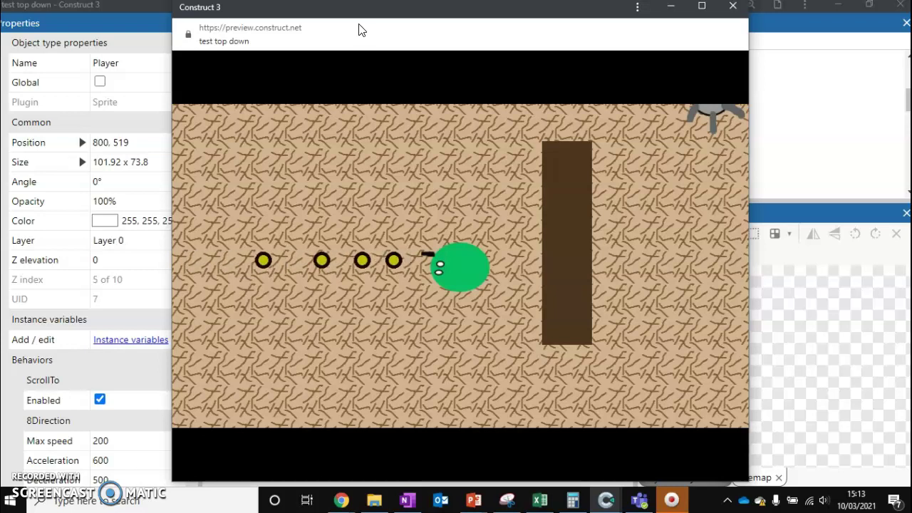
key("Up")
key("Right")
key("Down")
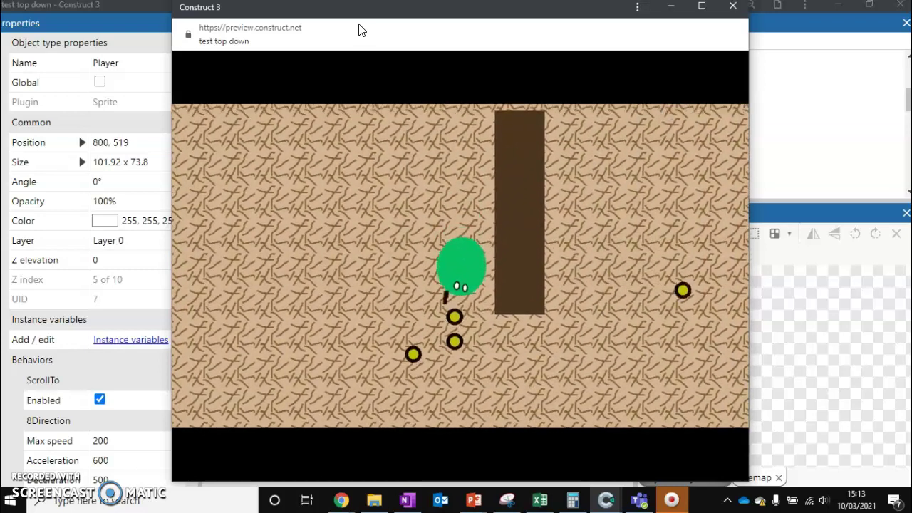